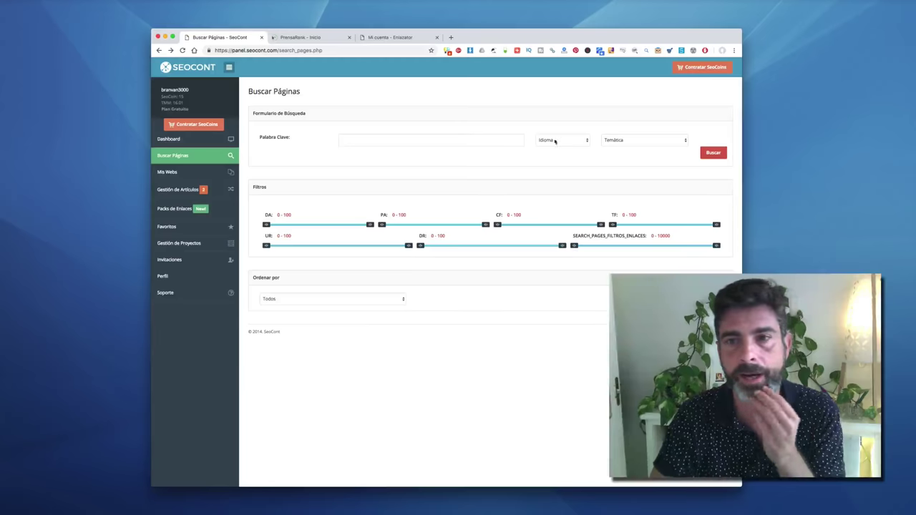
Step: Search SeoCont for pages on the theme "Hogar y casas" and review the listed websites with their metrics
{"action": "left_click", "coordinate": [609, 141]}
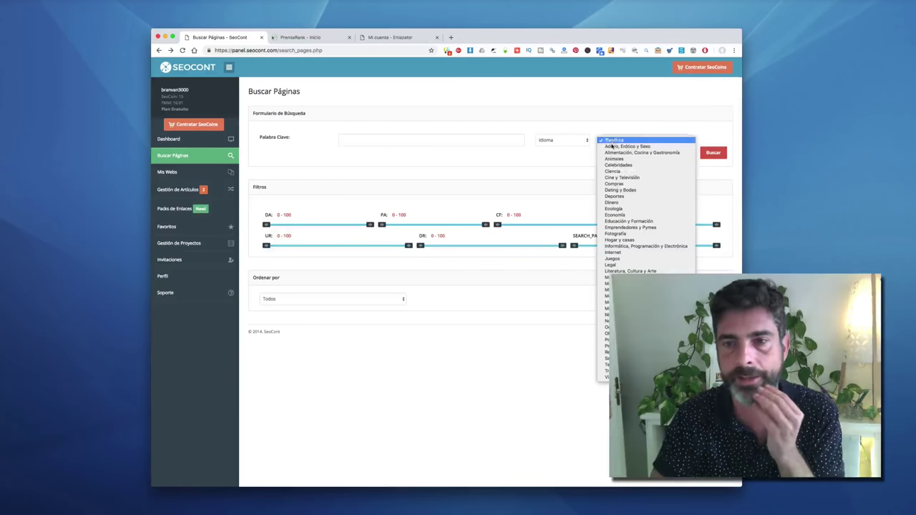
{"action": "left_click", "coordinate": [617, 240]}
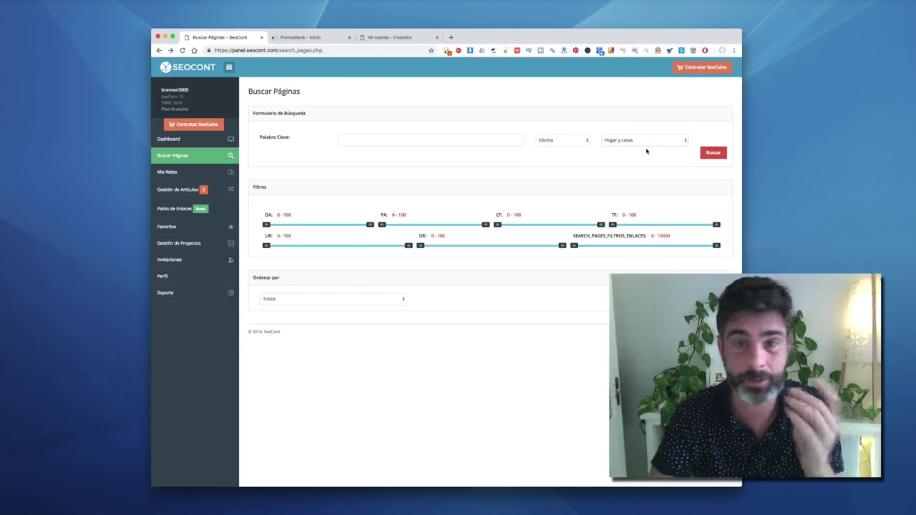
{"action": "left_click", "coordinate": [709, 156]}
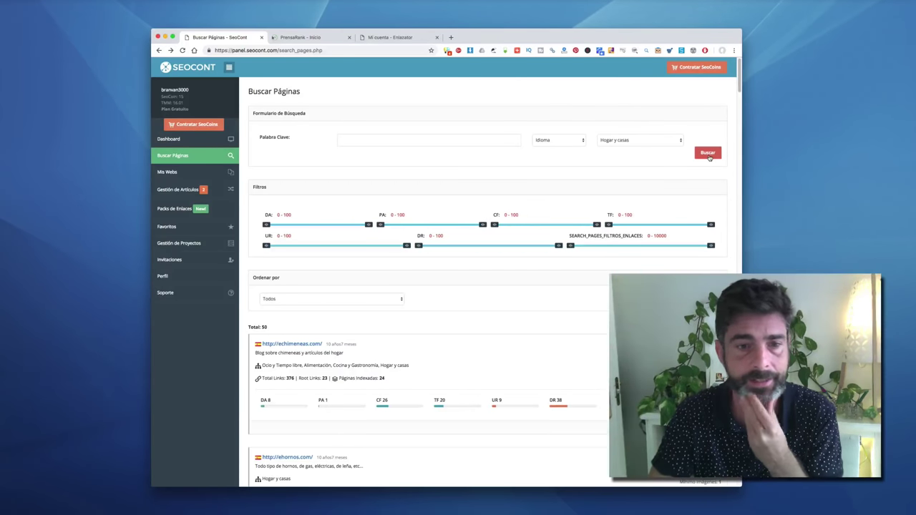
{"action": "scroll", "coordinate": [545, 247], "scroll_direction": "down", "scroll_amount": 8}
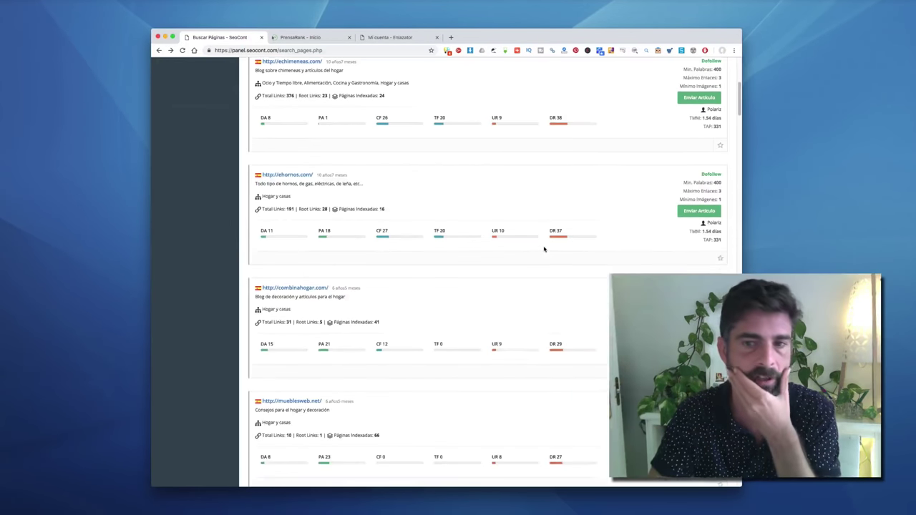
{"action": "scroll", "coordinate": [544, 249], "scroll_direction": "down", "scroll_amount": 15}
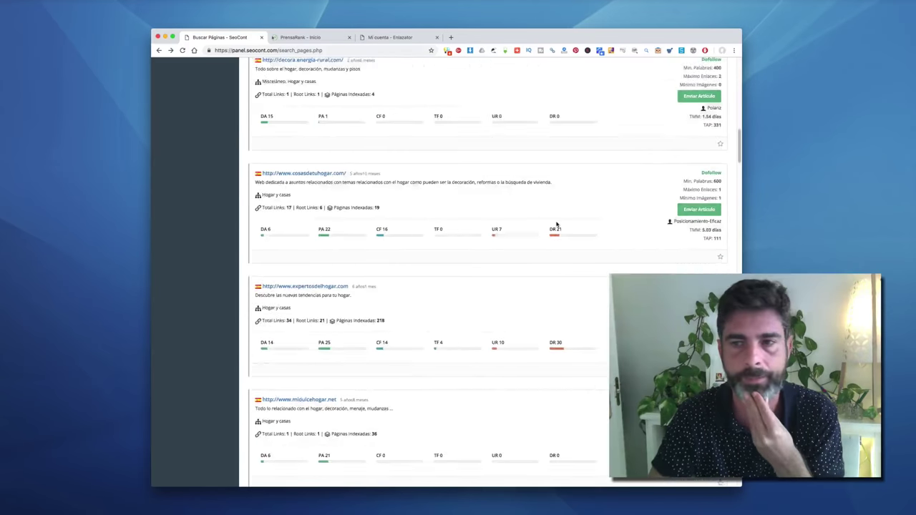
{"action": "scroll", "coordinate": [556, 224], "scroll_direction": "up", "scroll_amount": 2}
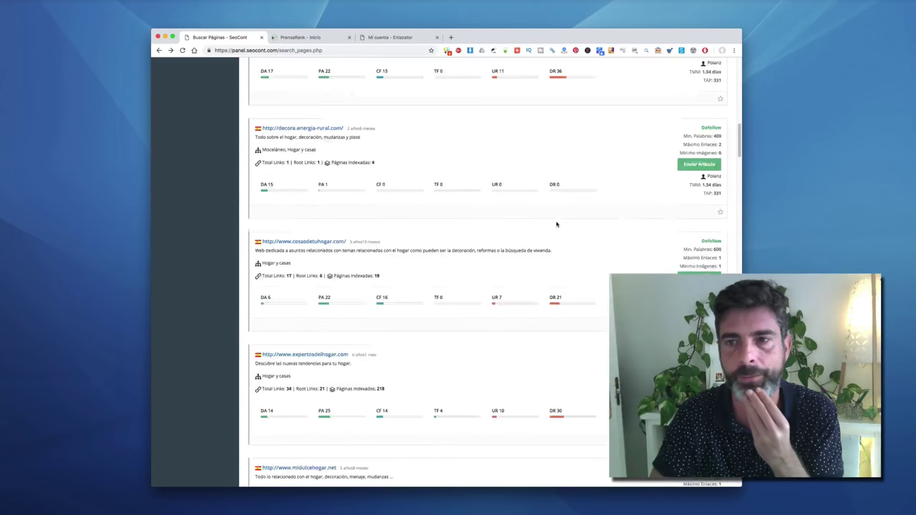
{"action": "scroll", "coordinate": [556, 224], "scroll_direction": "up", "scroll_amount": 20}
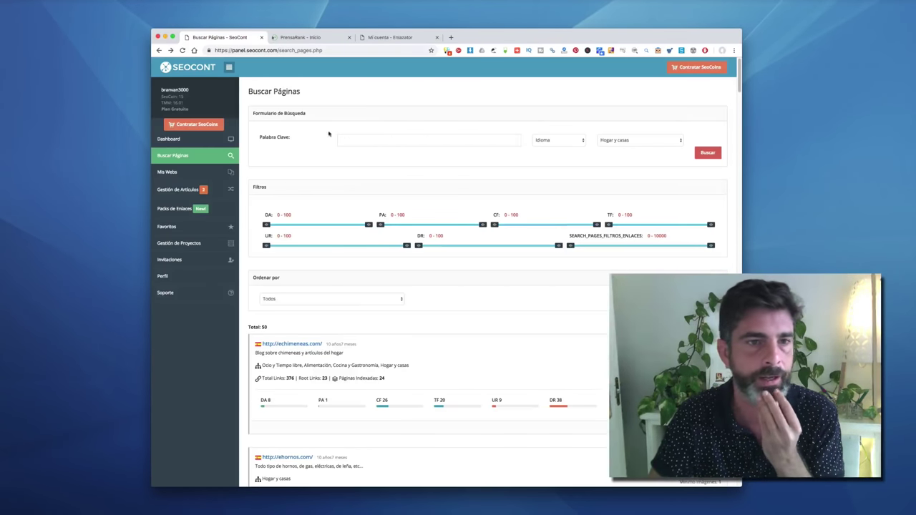
Step: View SeoCont's Dashboard overview and open the Invitaciones section
{"action": "left_click", "coordinate": [169, 139]}
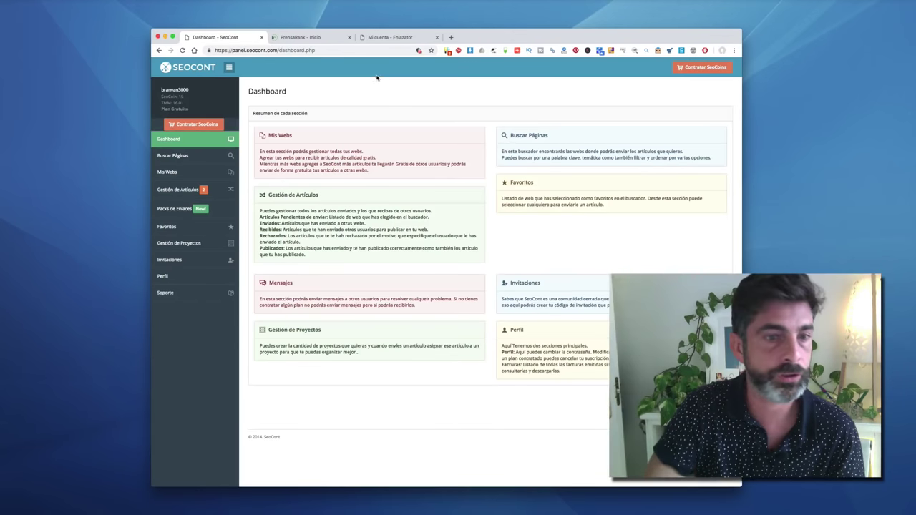
{"action": "left_click", "coordinate": [212, 260]}
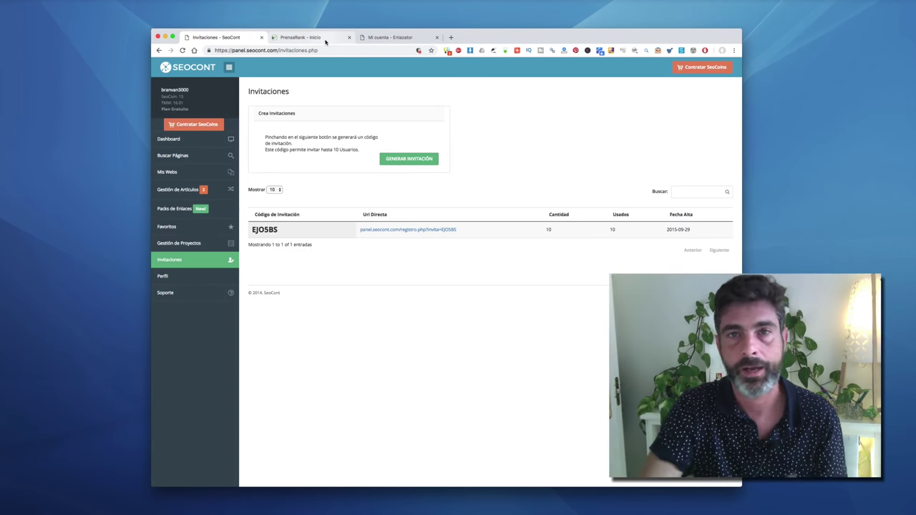
Step: Switch to PrensaRank and list the newspaper groups open for joining, sorted by ascending price per person
{"action": "left_click", "coordinate": [325, 41]}
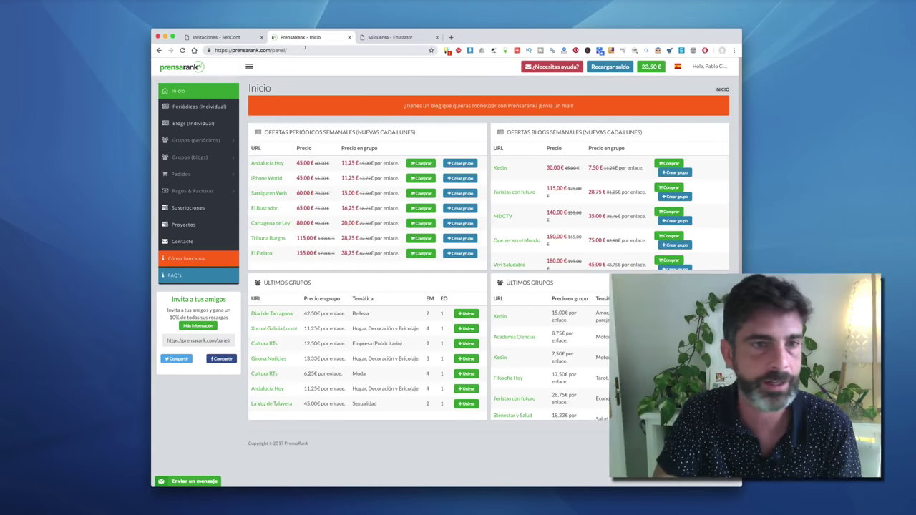
{"action": "left_click", "coordinate": [202, 142]}
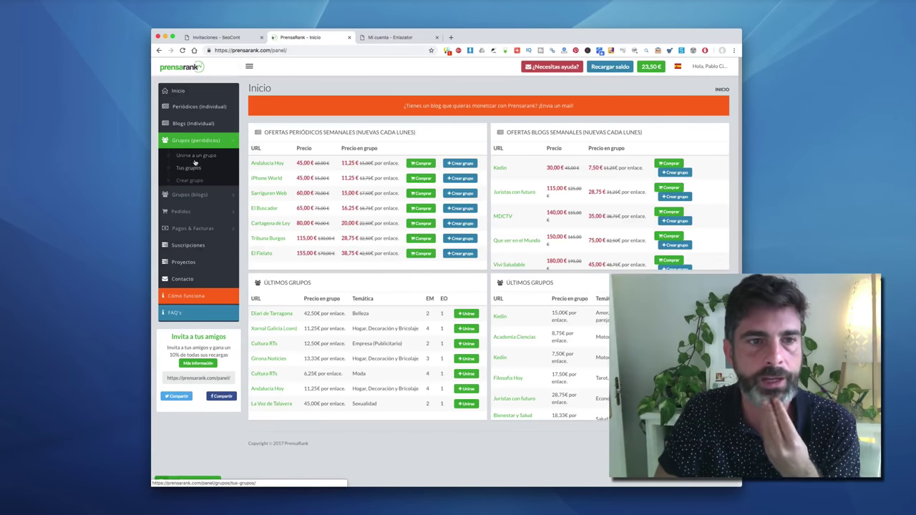
{"action": "left_click", "coordinate": [197, 156]}
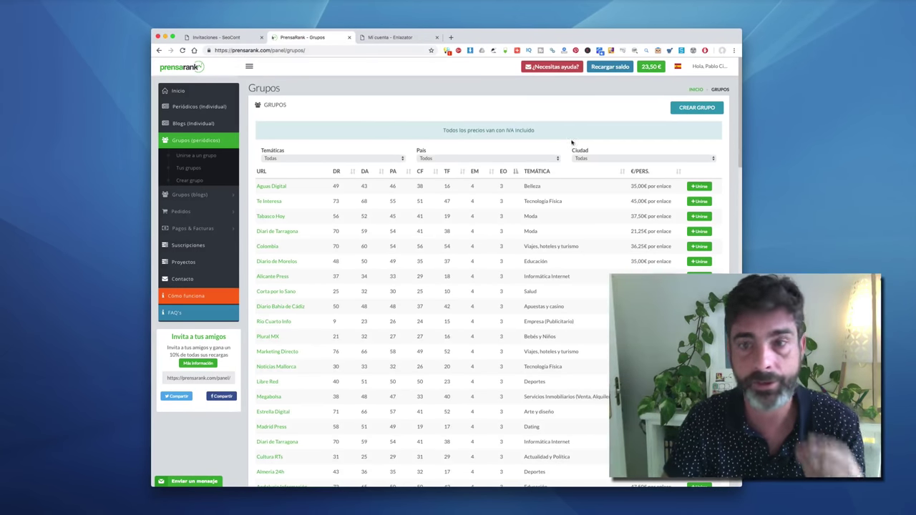
{"action": "left_click", "coordinate": [672, 171]}
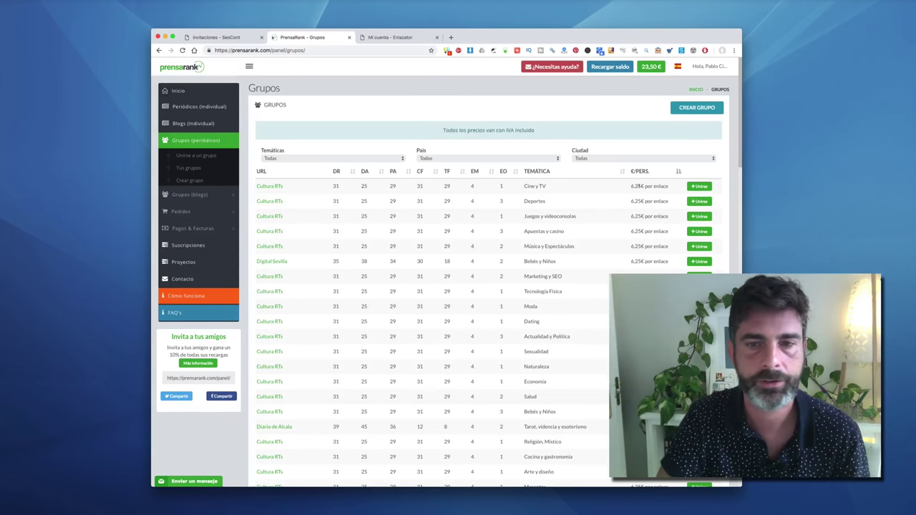
{"action": "scroll", "coordinate": [576, 200], "scroll_direction": "down", "scroll_amount": 1}
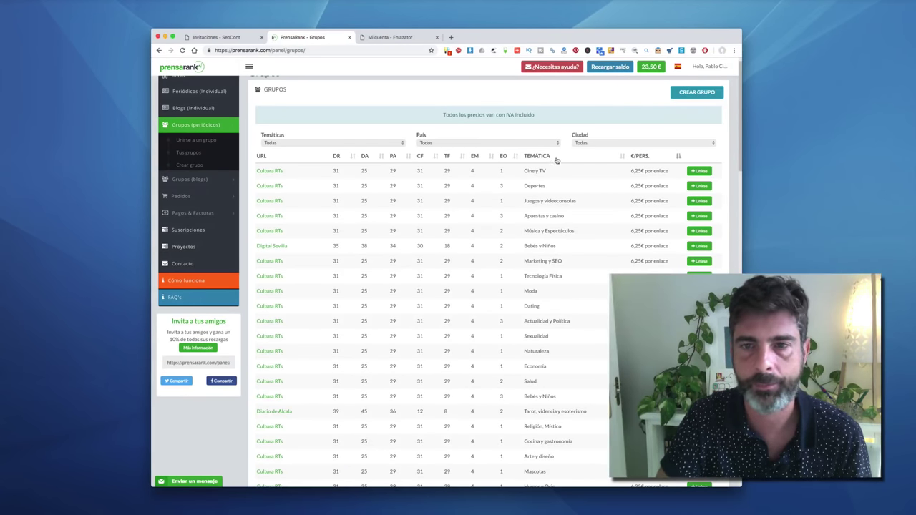
Step: Filter the newspaper groups by theme, first with "Moda" and finally with "Marketing y SEO"
{"action": "left_click", "coordinate": [399, 145]}
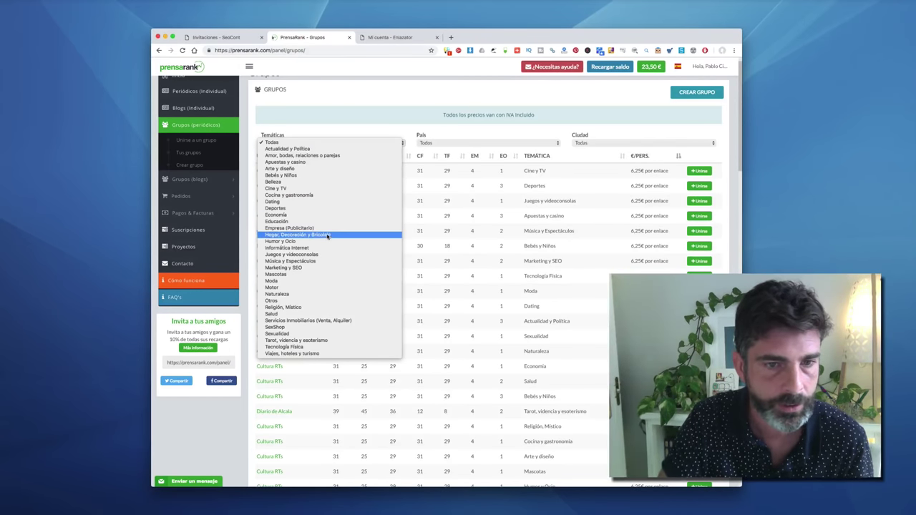
{"action": "left_click", "coordinate": [313, 284]}
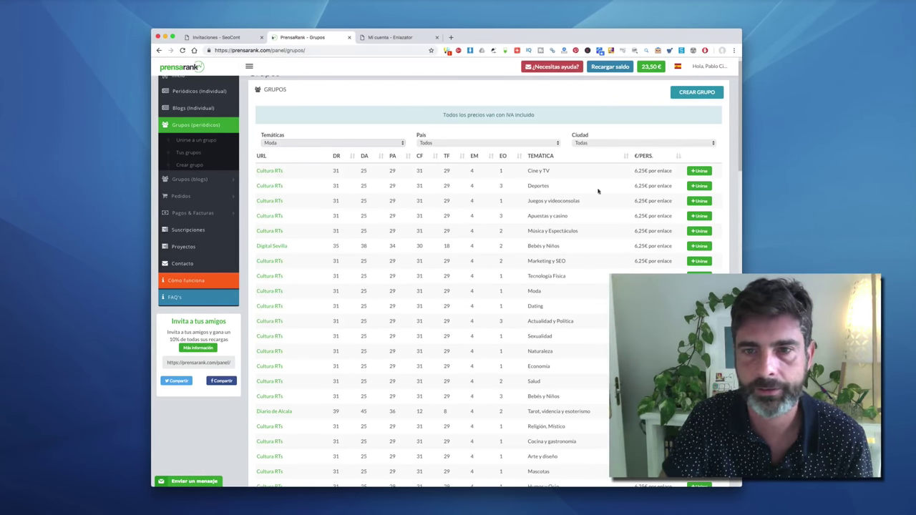
{"action": "scroll", "coordinate": [626, 210], "scroll_direction": "down", "scroll_amount": 1}
{"action": "scroll", "coordinate": [626, 210], "scroll_direction": "up", "scroll_amount": 1}
{"action": "left_click", "coordinate": [398, 159]}
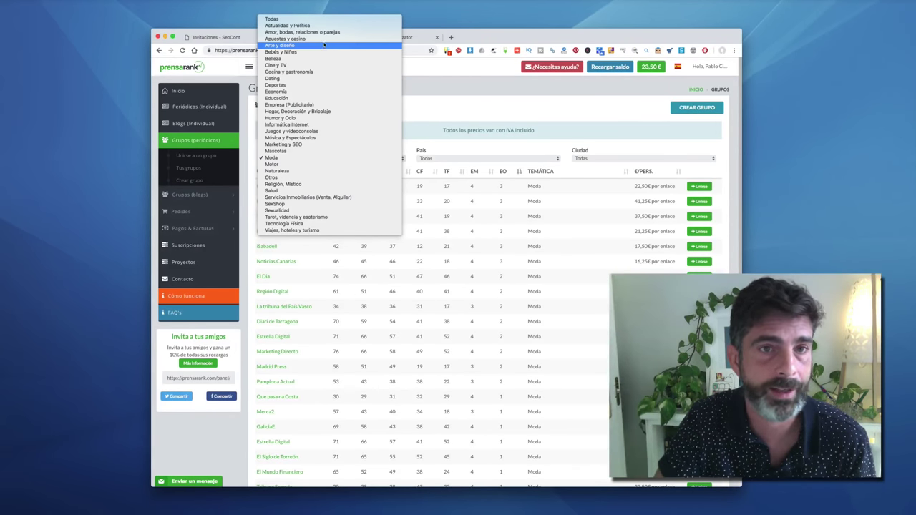
{"action": "left_click", "coordinate": [303, 145]}
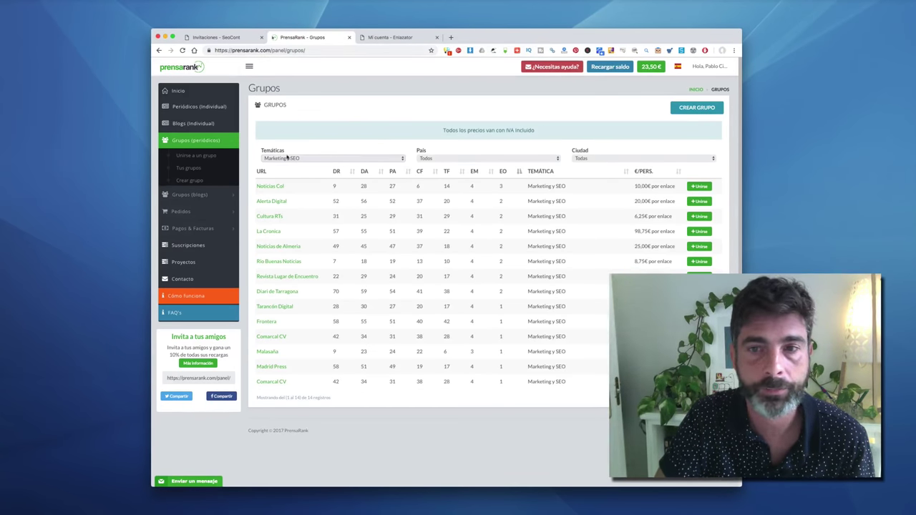
Step: Reload the newspaper groups for all themes, sort them by ascending price per person and highlight the lowest price
{"action": "left_click", "coordinate": [206, 157]}
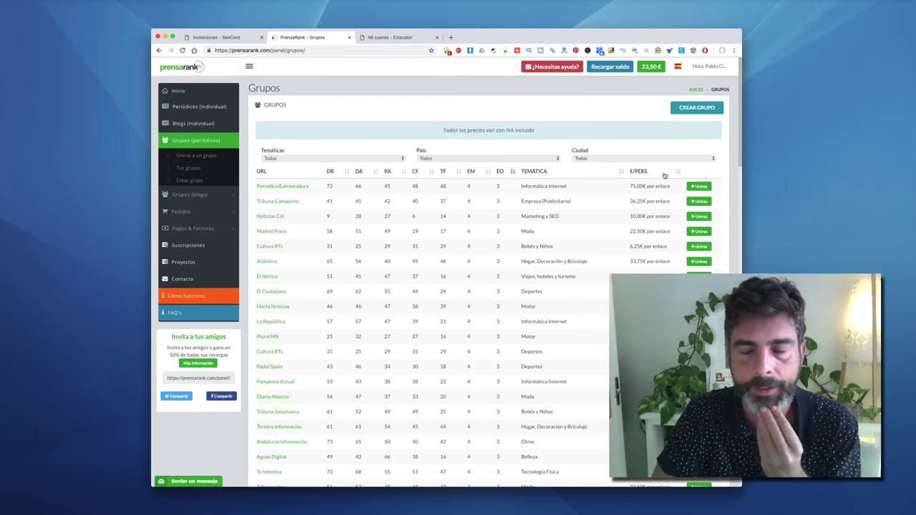
{"action": "left_click", "coordinate": [661, 176]}
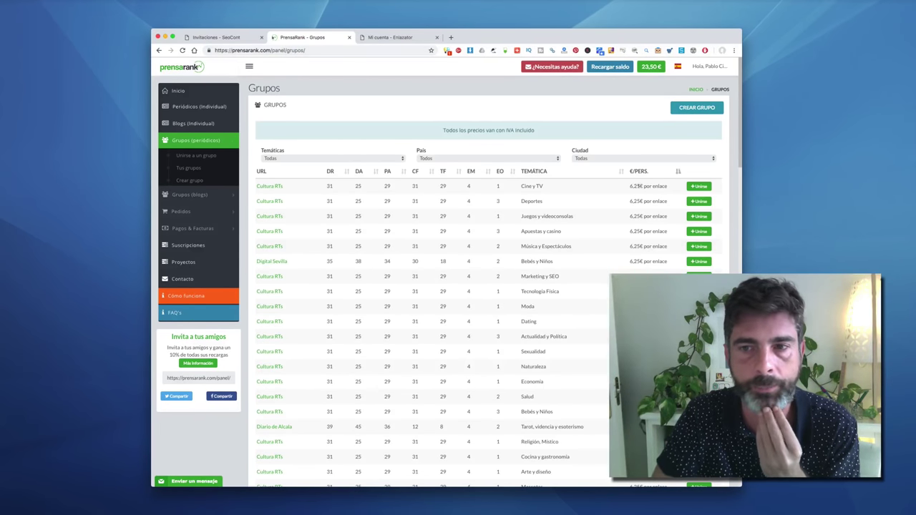
{"action": "left_click_drag", "start_coordinate": [641, 186], "coordinate": [630, 187]}
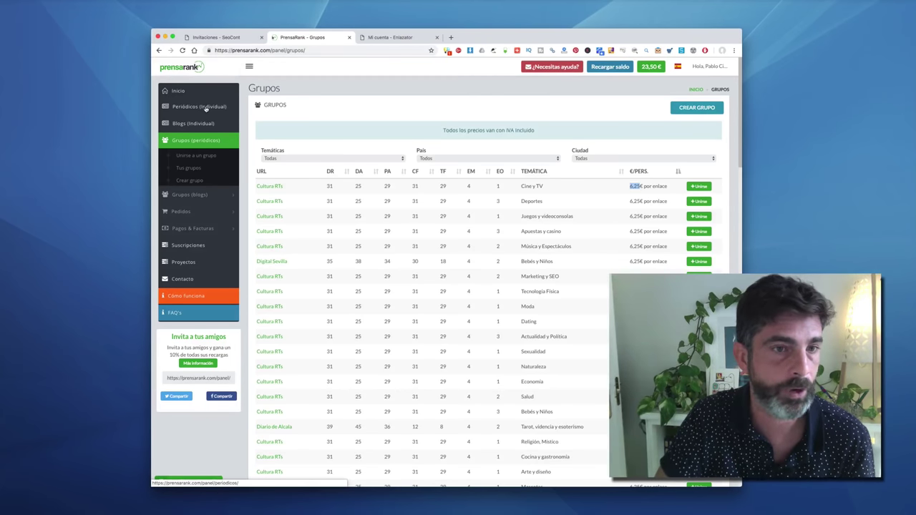
Step: Open the individual newspapers list and sort it by price without a group, highest first
{"action": "left_click", "coordinate": [205, 108]}
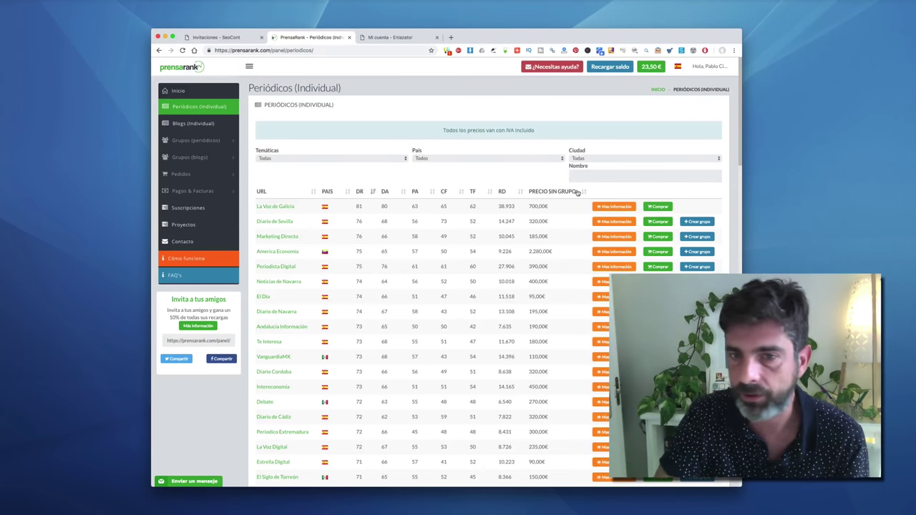
{"action": "left_click", "coordinate": [576, 192]}
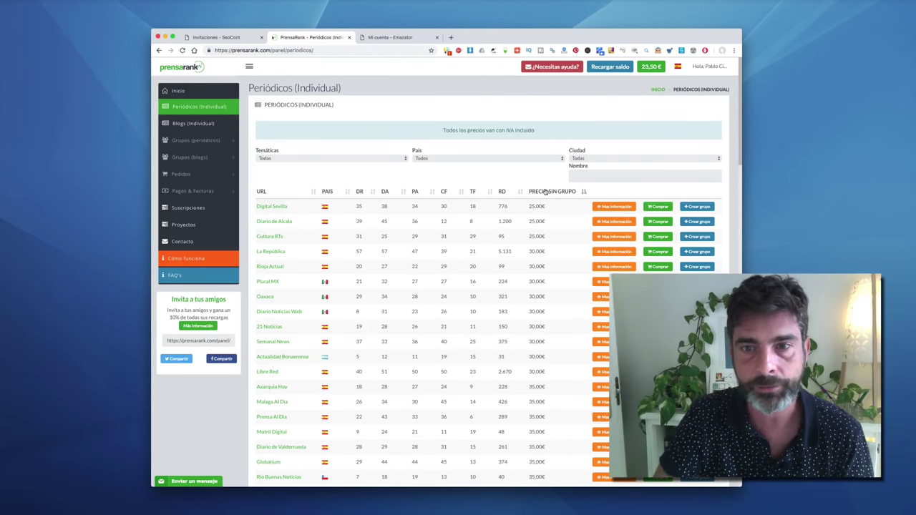
{"action": "left_click", "coordinate": [545, 191]}
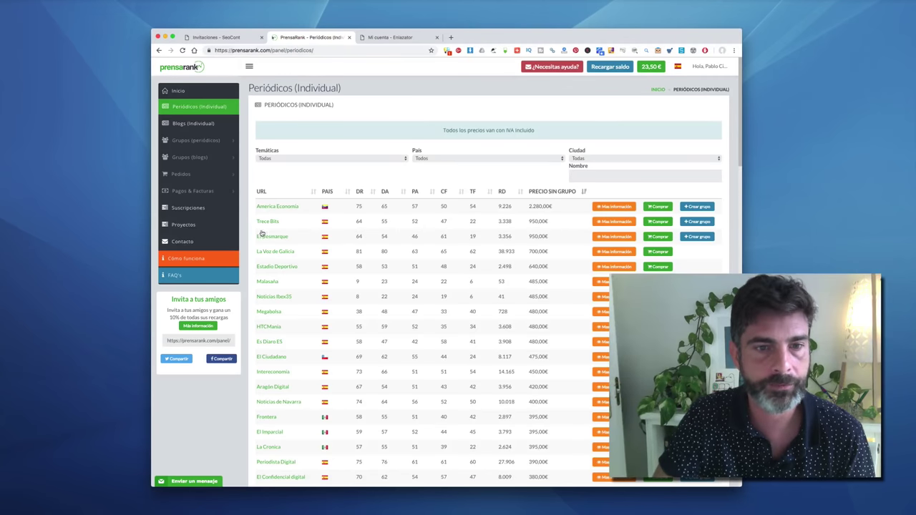
Step: Examine the individual newspaper prices, highlighting those of La Voz de Galicia, Intereconomía and Trece Bits
{"action": "left_click_drag", "start_coordinate": [529, 252], "coordinate": [538, 252]}
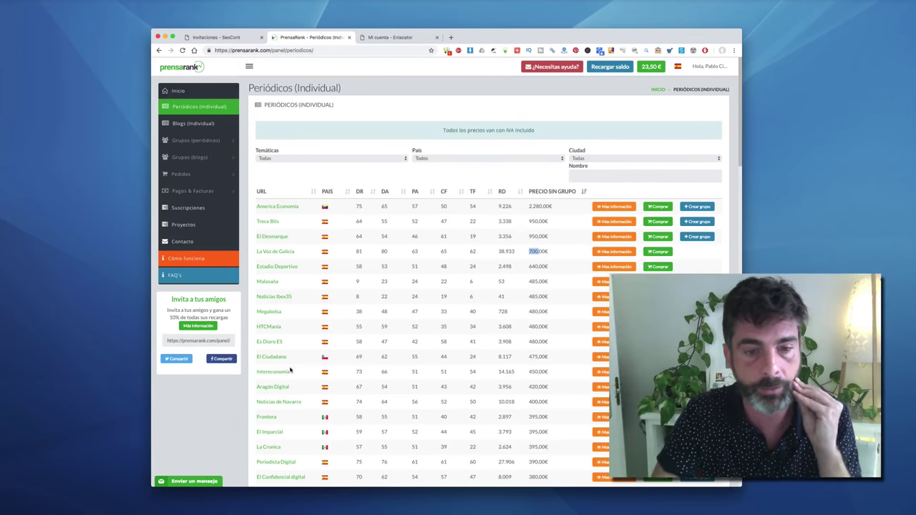
{"action": "left_click_drag", "start_coordinate": [529, 371], "coordinate": [550, 372]}
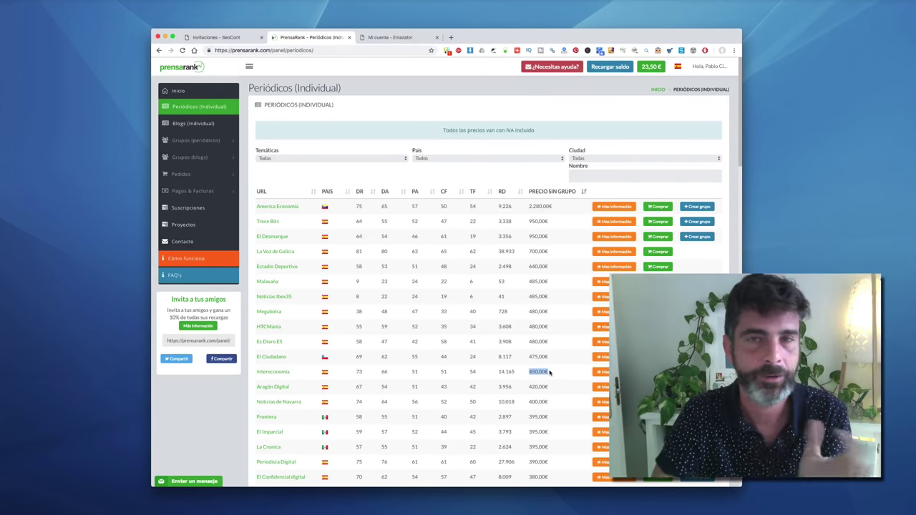
{"action": "scroll", "coordinate": [548, 366], "scroll_direction": "down", "scroll_amount": 1}
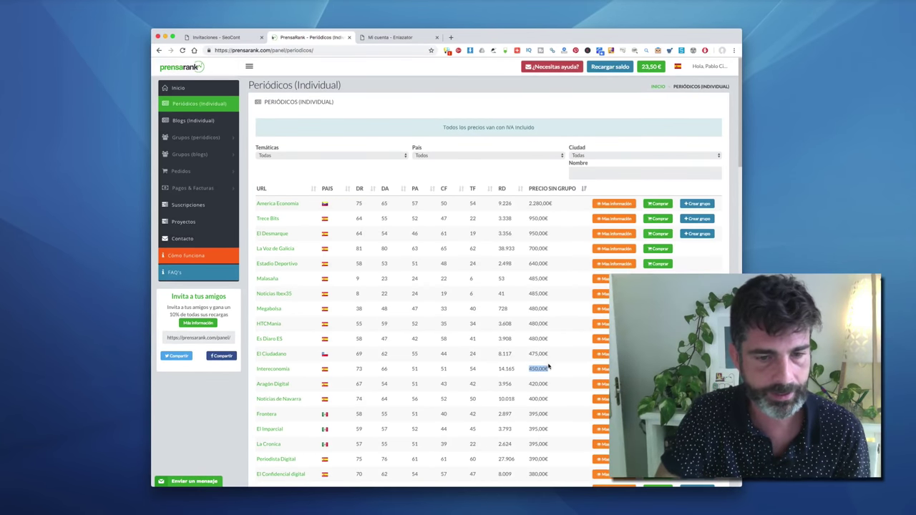
{"action": "scroll", "coordinate": [548, 366], "scroll_direction": "down", "scroll_amount": 3}
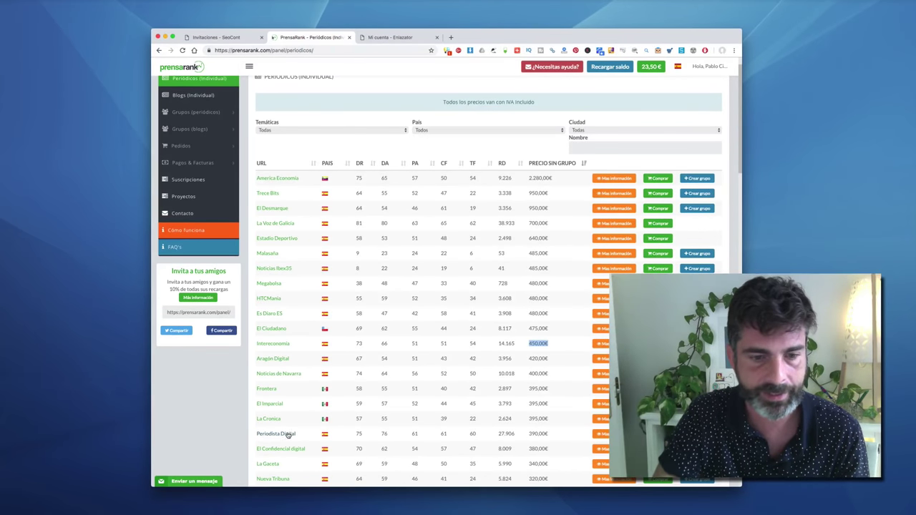
{"action": "scroll", "coordinate": [300, 438], "scroll_direction": "down", "scroll_amount": 2}
{"action": "scroll", "coordinate": [294, 447], "scroll_direction": "down", "scroll_amount": 2}
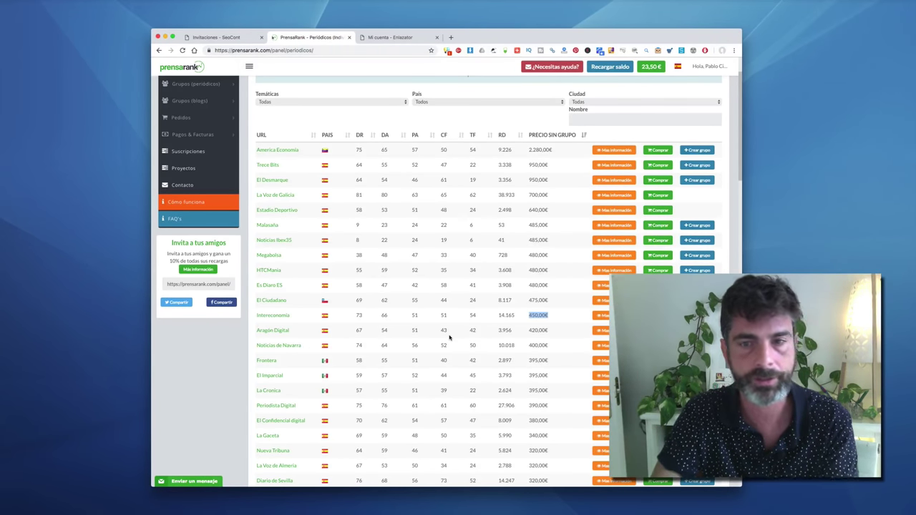
{"action": "scroll", "coordinate": [449, 337], "scroll_direction": "up", "scroll_amount": 3}
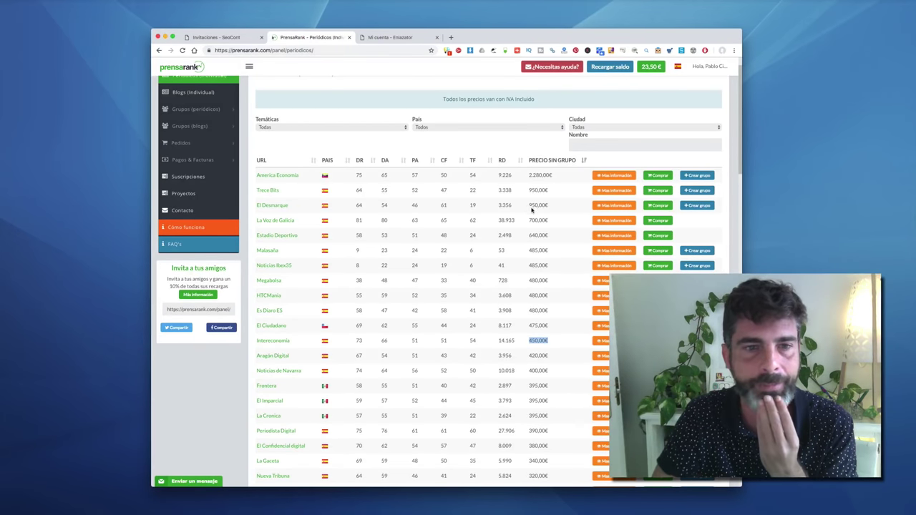
{"action": "left_click", "coordinate": [542, 190]}
{"action": "left_click_drag", "start_coordinate": [542, 189], "coordinate": [529, 189]}
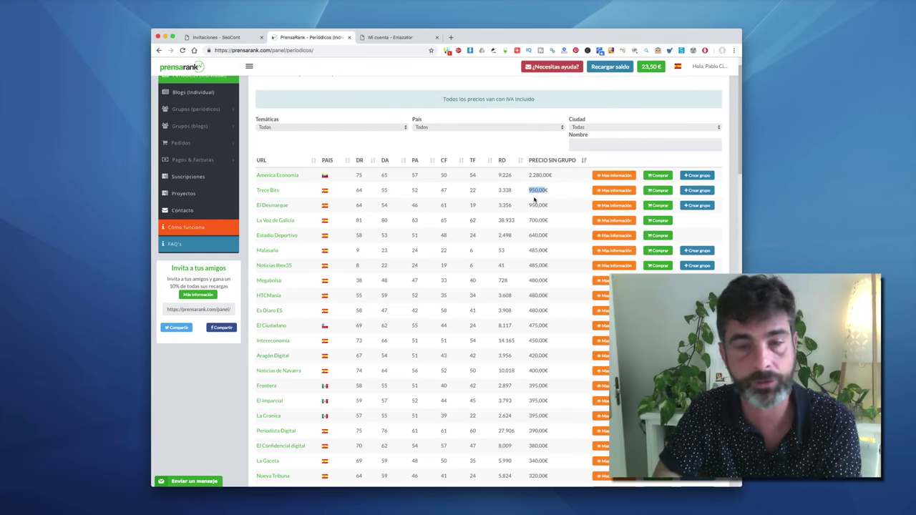
Step: Return to the newspaper groups open for joining, sort them by ascending price per person and look through the list
{"action": "left_click", "coordinate": [213, 112]}
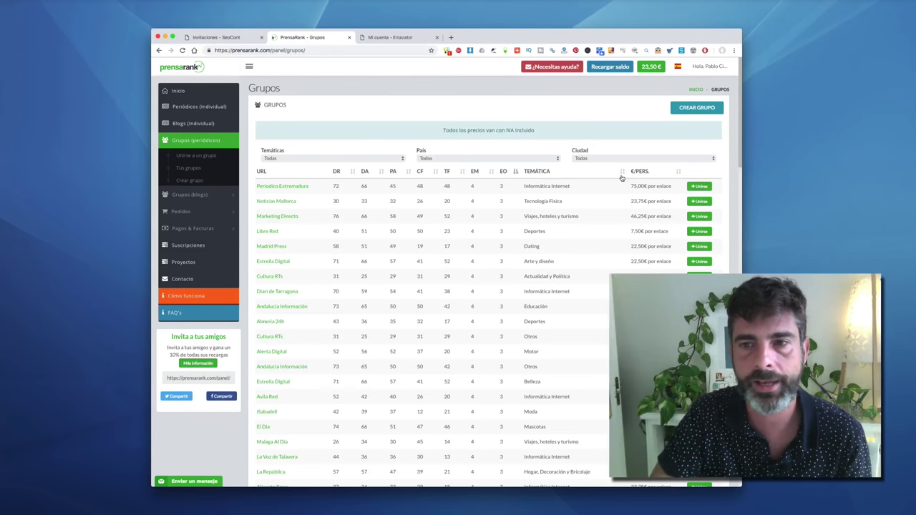
{"action": "left_click", "coordinate": [216, 156]}
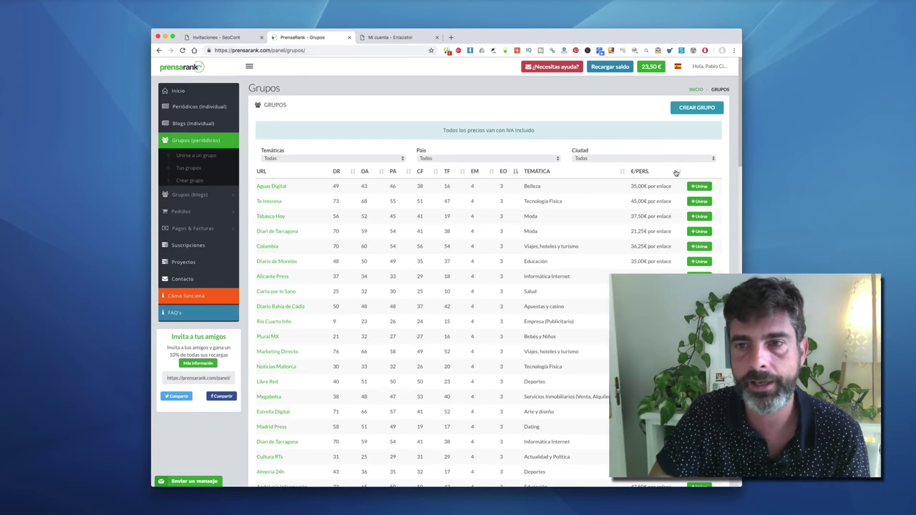
{"action": "left_click", "coordinate": [676, 172]}
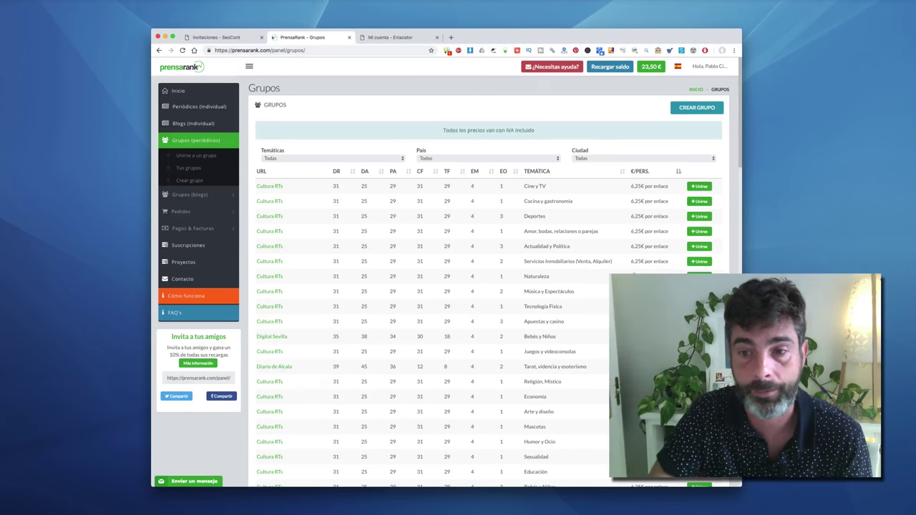
{"action": "scroll", "coordinate": [676, 175], "scroll_direction": "down", "scroll_amount": 20}
{"action": "scroll", "coordinate": [486, 286], "scroll_direction": "up", "scroll_amount": 20}
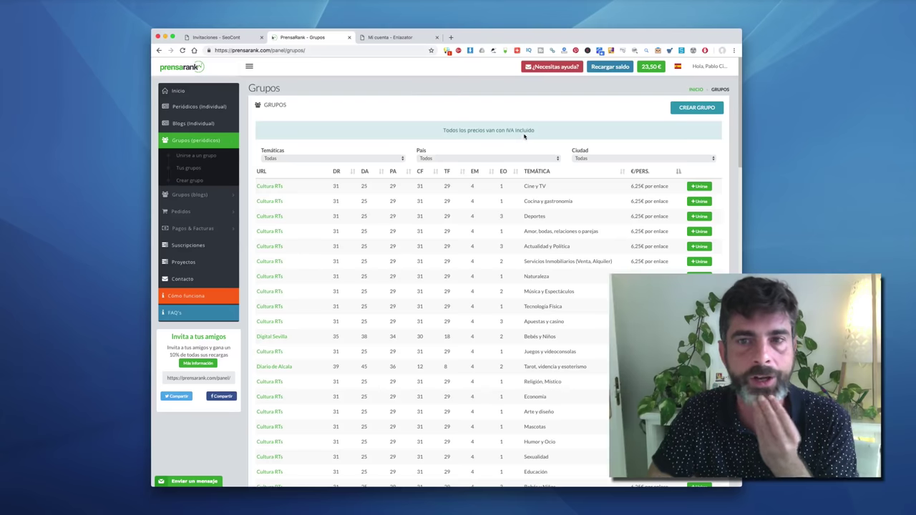
Step: Highlight the notice about VAT being included in prices and look through the cheapest newspaper groups
{"action": "left_click_drag", "start_coordinate": [534, 130], "coordinate": [442, 130]}
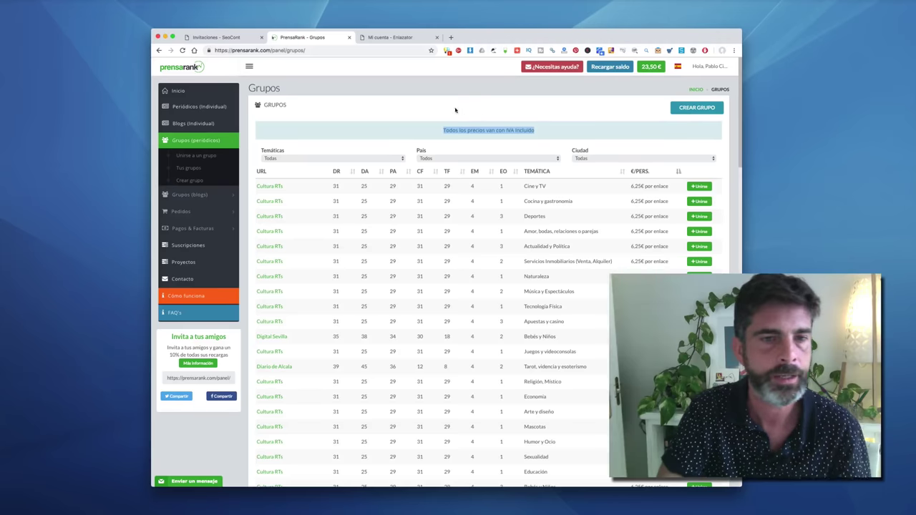
{"action": "scroll", "coordinate": [504, 153], "scroll_direction": "down", "scroll_amount": 2}
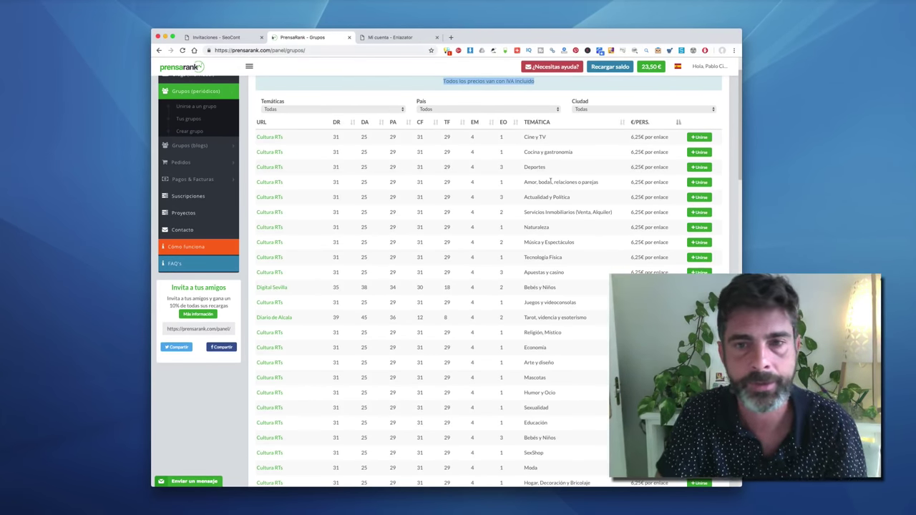
{"action": "scroll", "coordinate": [550, 180], "scroll_direction": "up", "scroll_amount": 1}
{"action": "scroll", "coordinate": [550, 180], "scroll_direction": "down", "scroll_amount": 2}
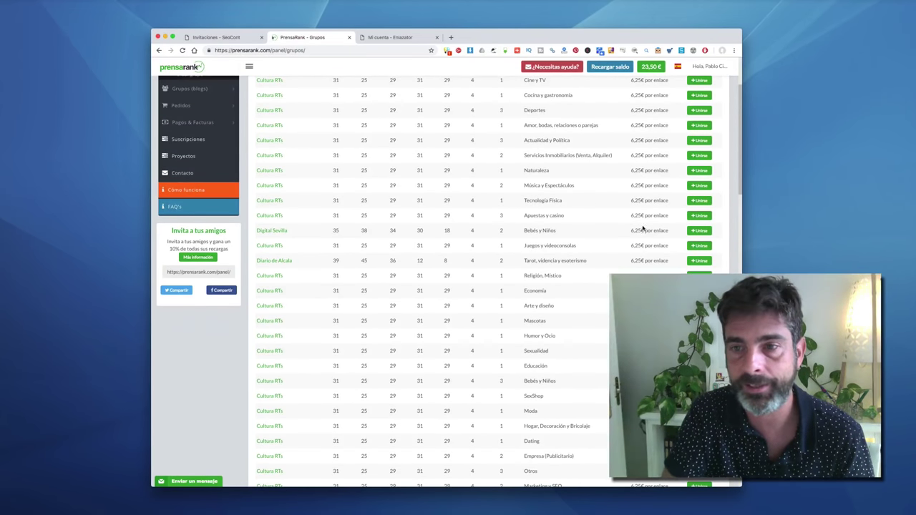
{"action": "scroll", "coordinate": [593, 198], "scroll_direction": "up", "scroll_amount": 4}
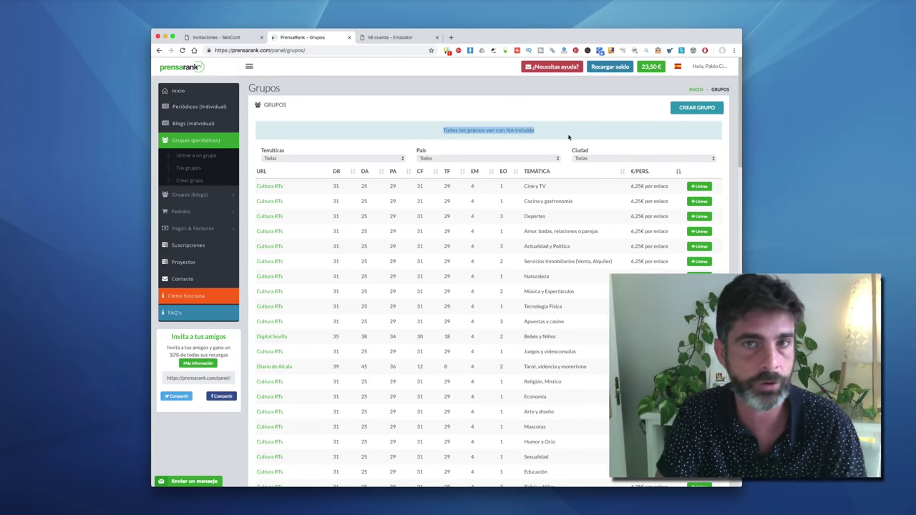
{"action": "left_click", "coordinate": [569, 136]}
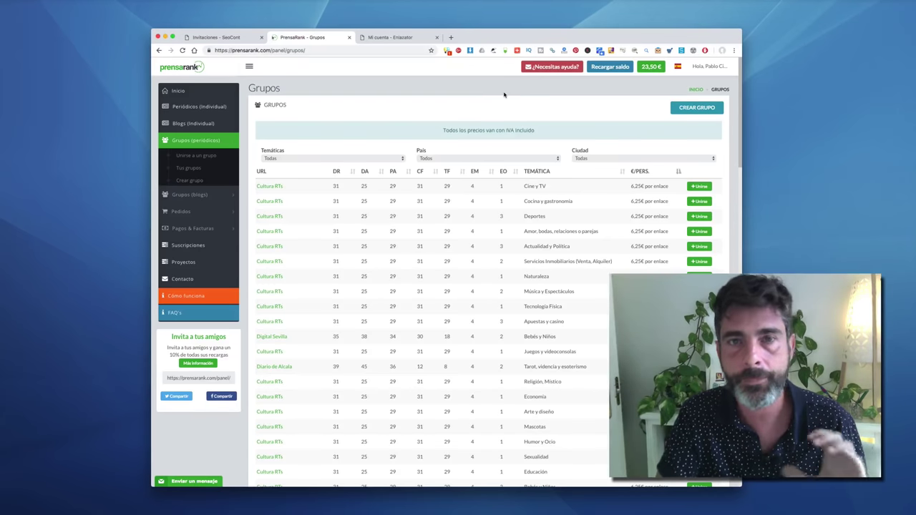
Step: Switch to Enlazator, highlight the total for the 25-backlink pack in the link-buying form and return to the account page
{"action": "left_click", "coordinate": [415, 38]}
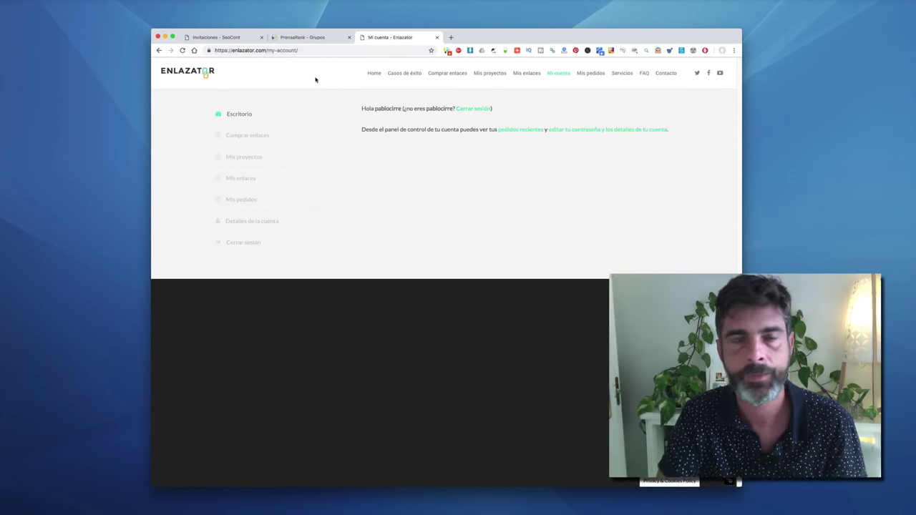
{"action": "left_click", "coordinate": [315, 38]}
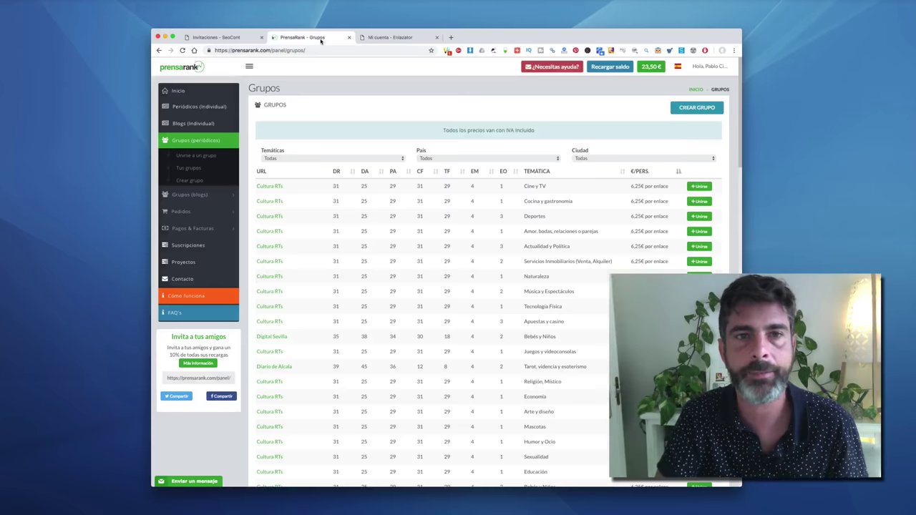
{"action": "left_click", "coordinate": [389, 38]}
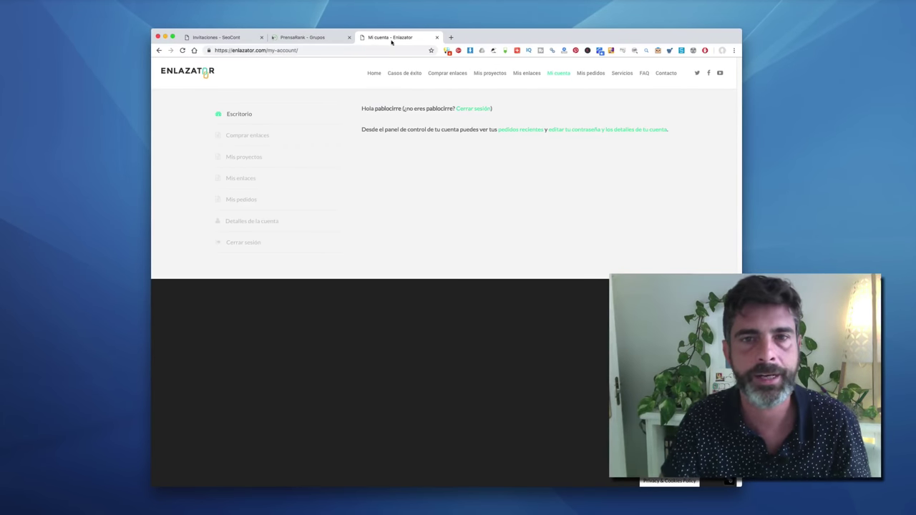
{"action": "left_click", "coordinate": [439, 75]}
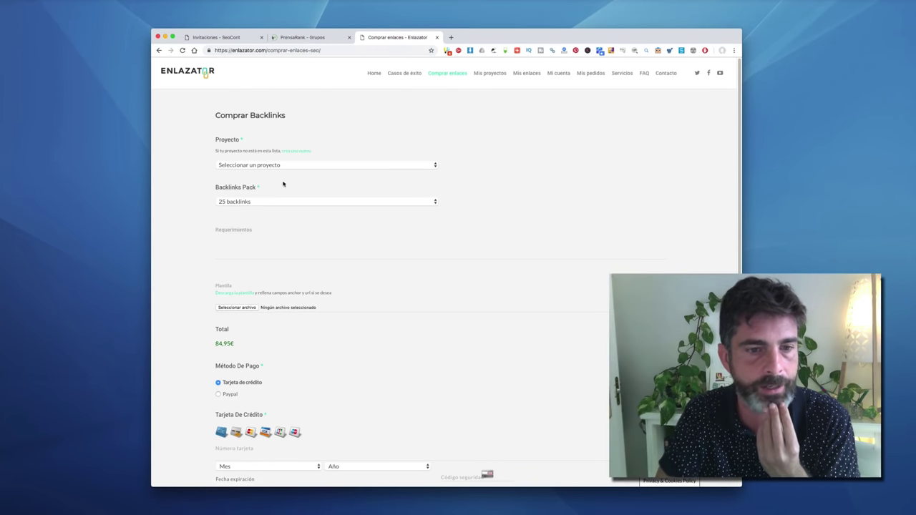
{"action": "left_click_drag", "start_coordinate": [244, 345], "coordinate": [214, 345]}
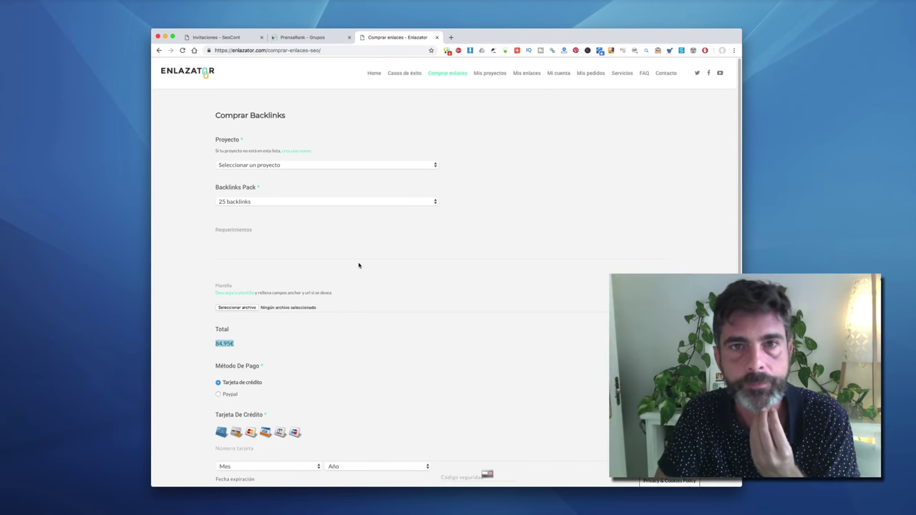
{"action": "left_click", "coordinate": [160, 51]}
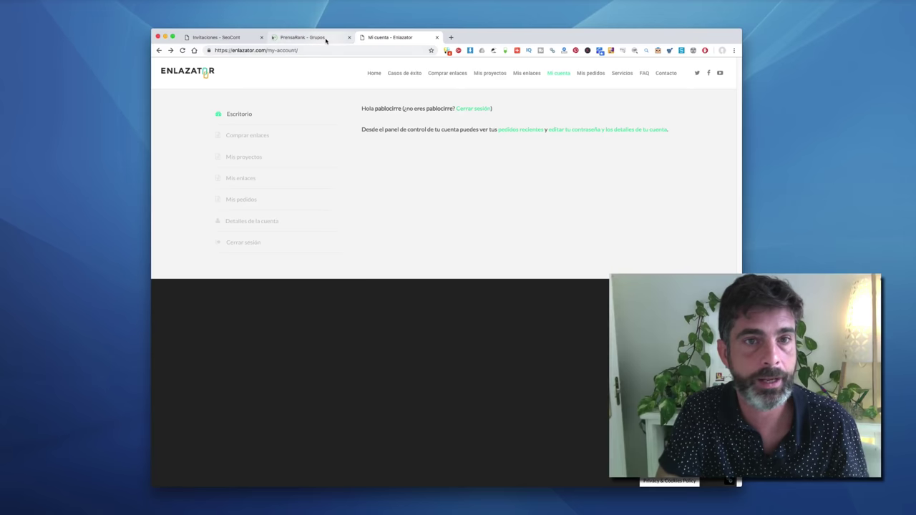
Step: Revisit the open SeoCont invitations and PrensaRank groups pages as a recap, ending on the Enlazator account page
{"action": "left_click", "coordinate": [244, 43]}
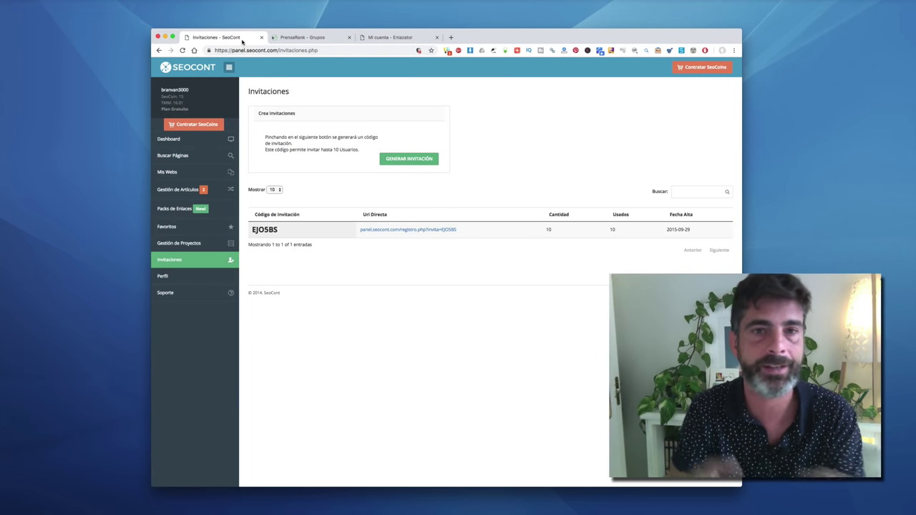
{"action": "left_click", "coordinate": [312, 40]}
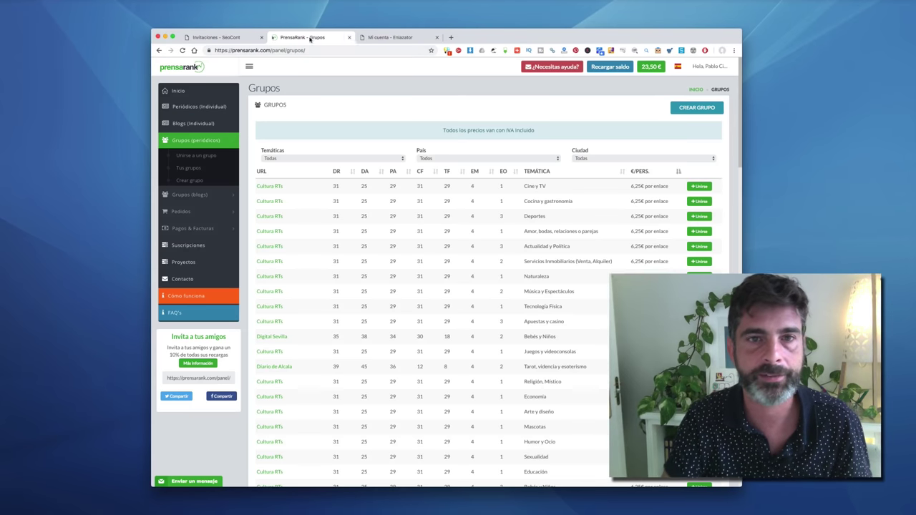
{"action": "left_click", "coordinate": [387, 40]}
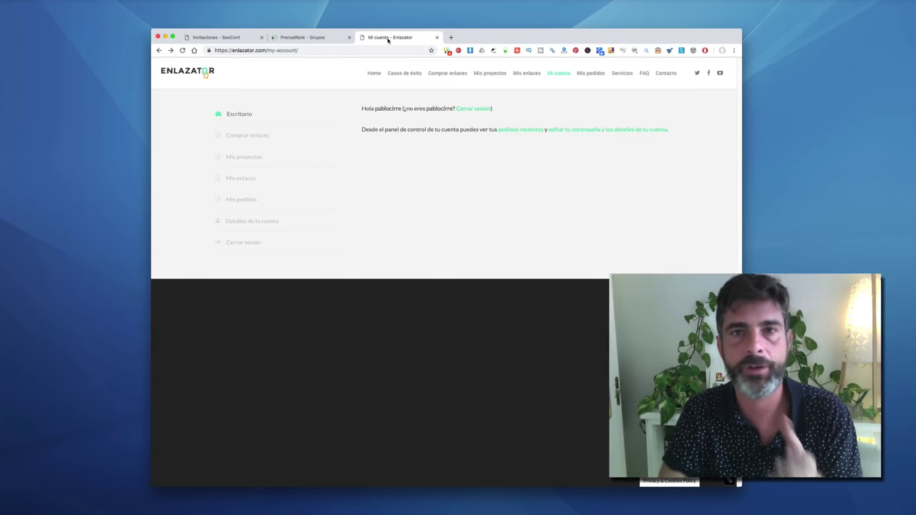